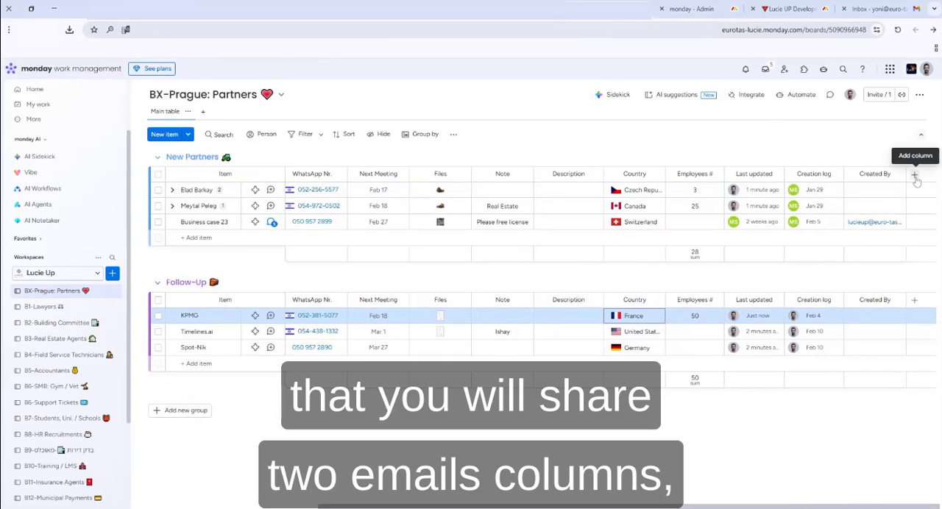
# Add two Email columns at the end of the BX-Prague: Partners board
pyautogui.click(915, 174)
pyautogui.write('email')
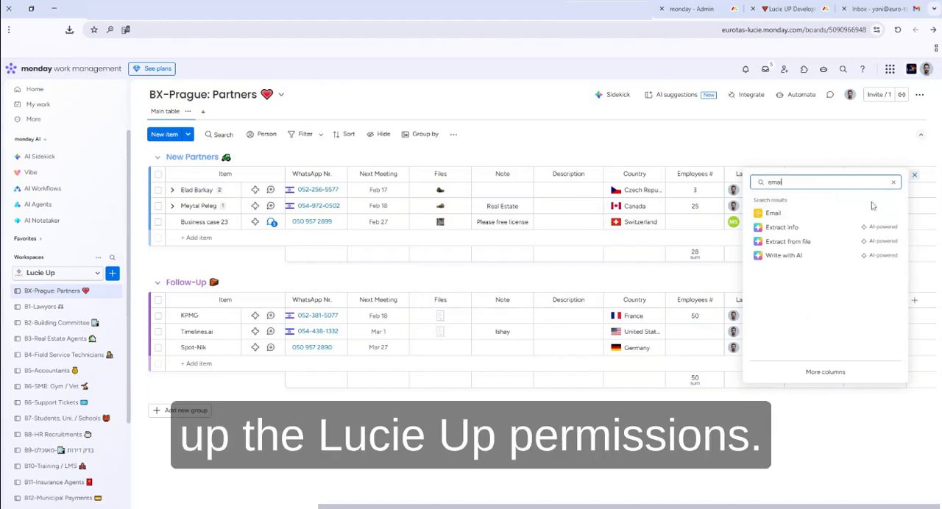
pyautogui.click(808, 213)
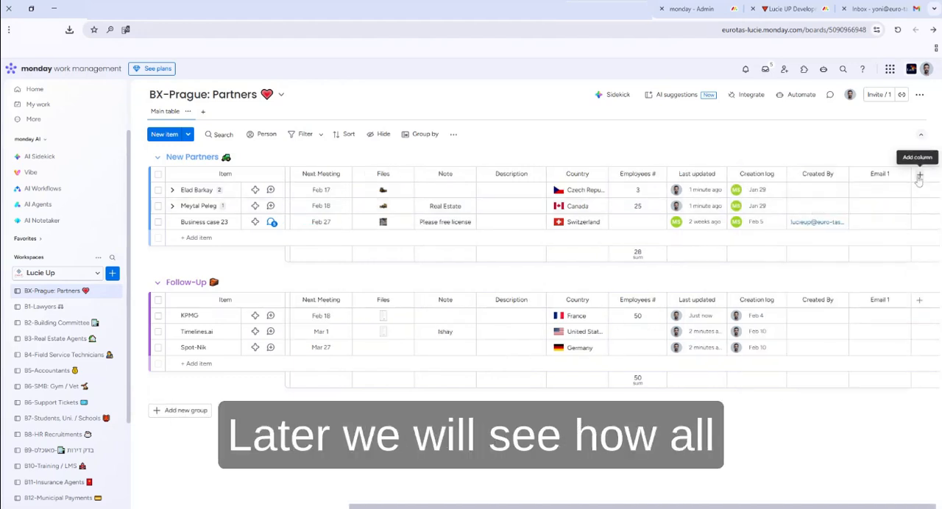
pyautogui.click(917, 174)
pyautogui.write('emai')
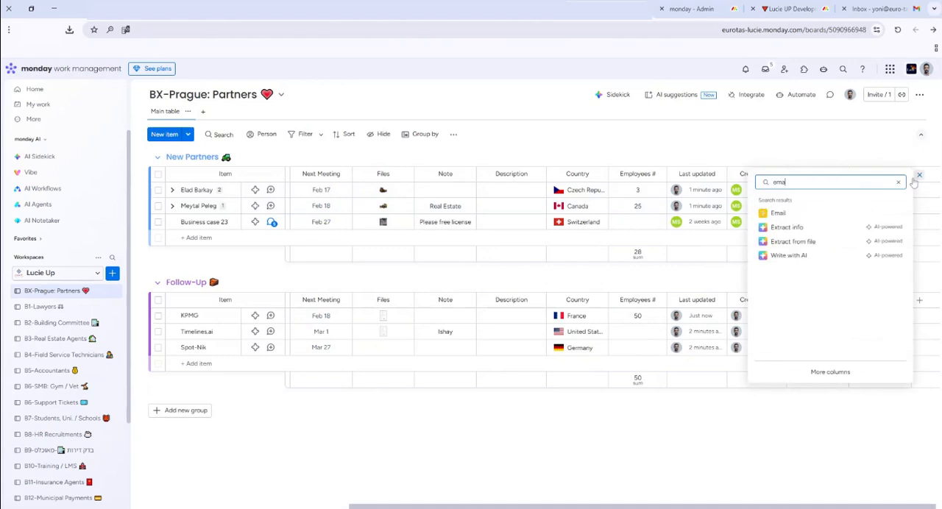
pyautogui.click(805, 214)
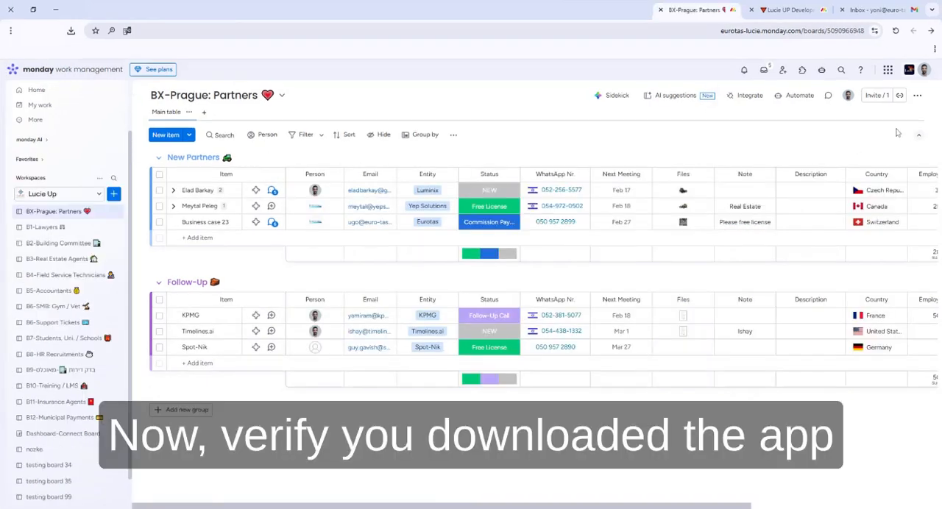
# Go to the account administration and open the configuration of the LUCIE UP - Admin app
pyautogui.click(924, 70)
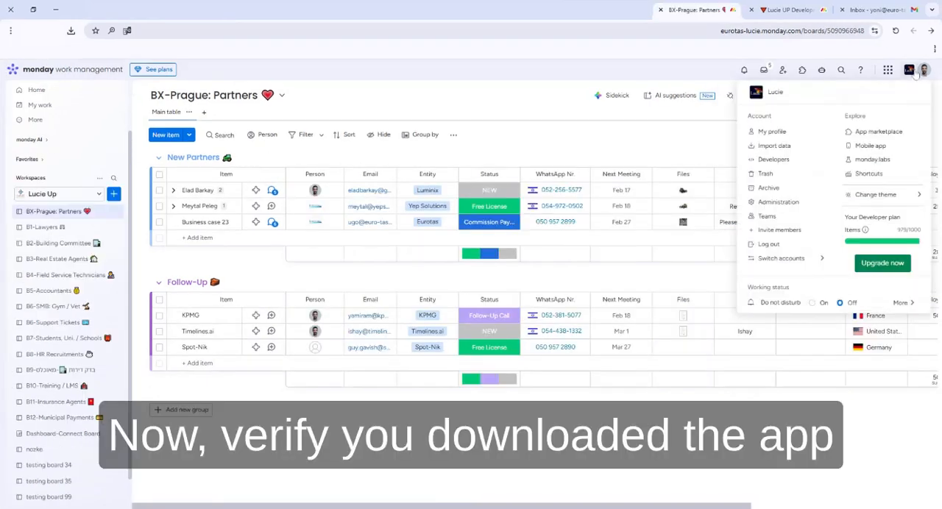
pyautogui.click(807, 202)
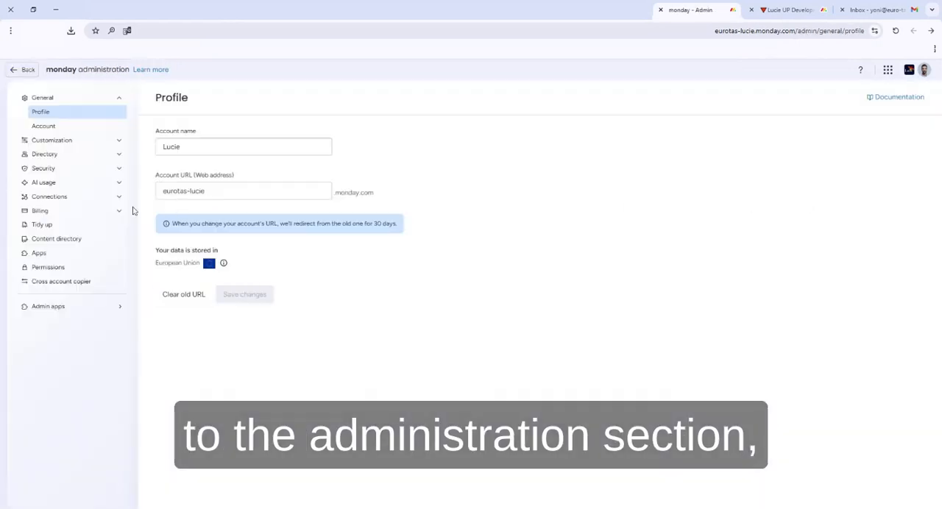
pyautogui.click(53, 312)
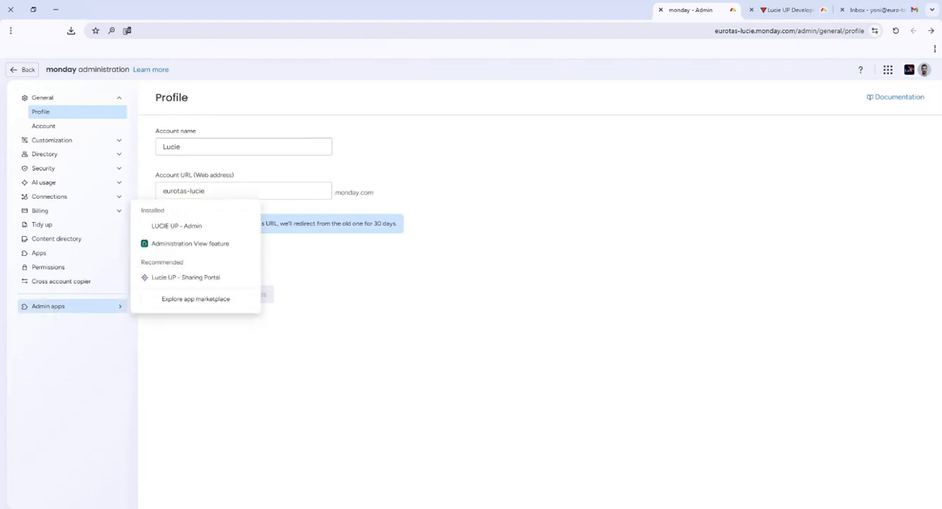
pyautogui.click(169, 225)
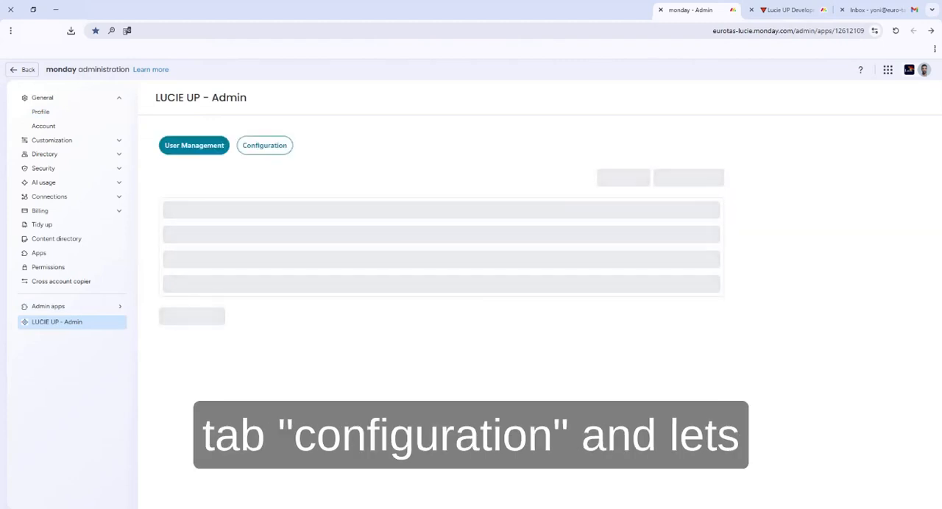
pyautogui.click(265, 147)
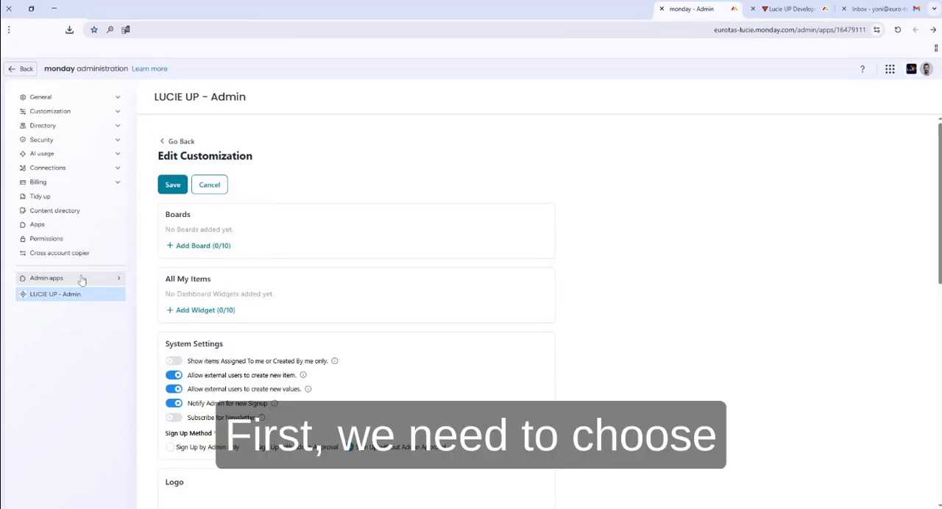
# Add BX-Prague: Partners as a board in the customization and open its board configuration
pyautogui.click(217, 248)
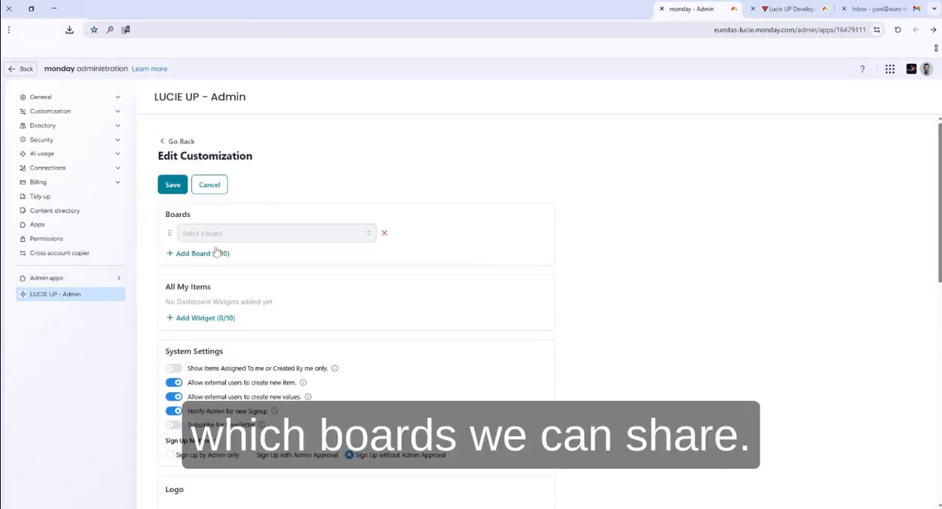
pyautogui.click(228, 234)
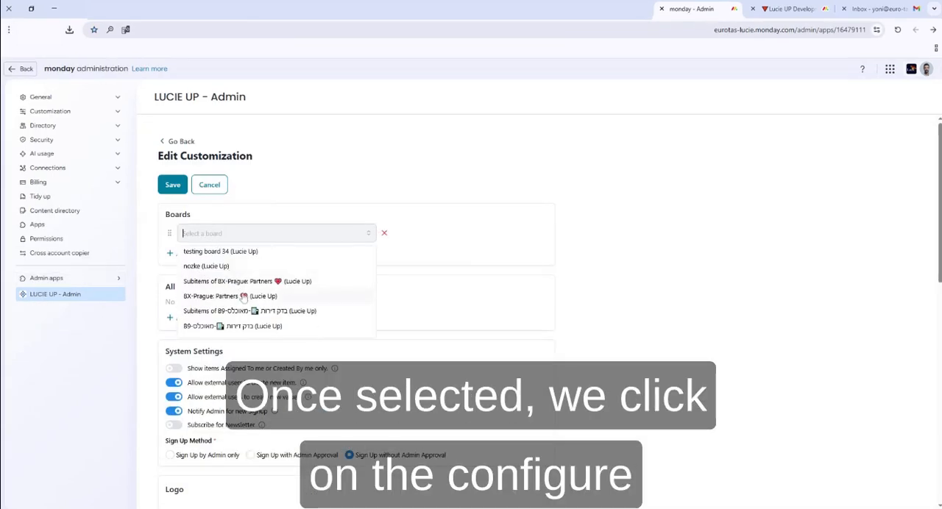
pyautogui.click(243, 297)
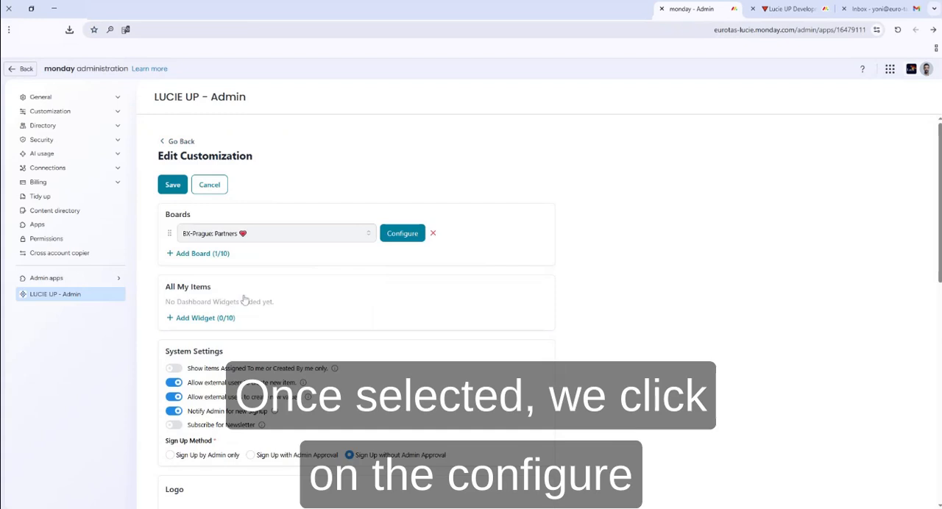
pyautogui.click(402, 234)
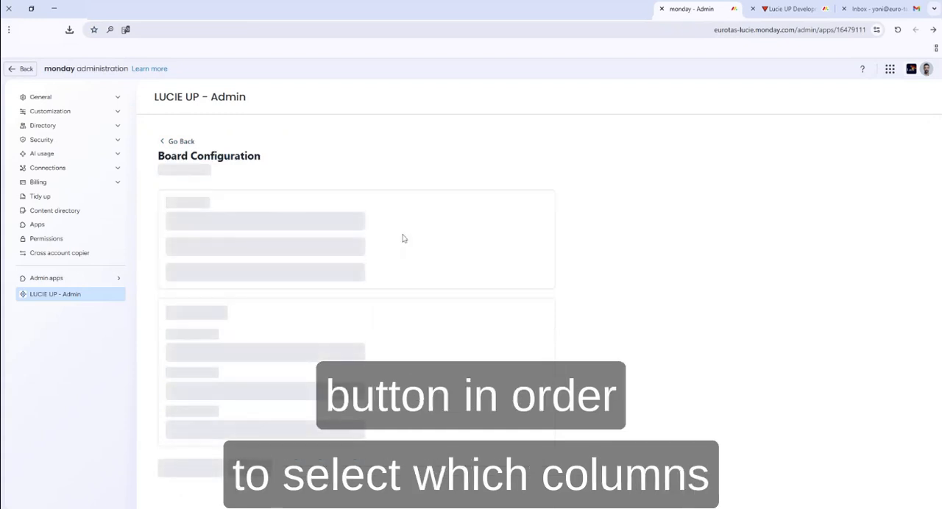
# Add five empty fields to the board's Form section
pyautogui.click(196, 264)
pyautogui.click(195, 268)
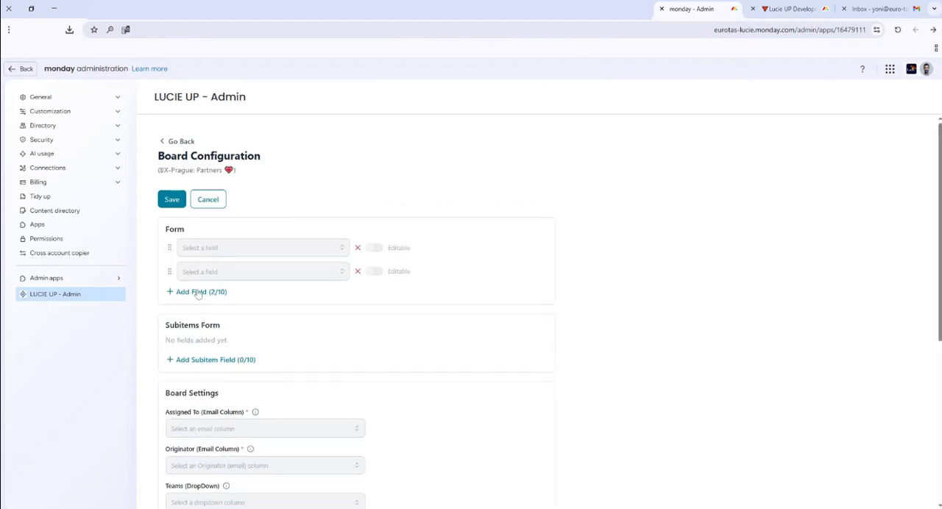
pyautogui.click(199, 292)
pyautogui.click(200, 316)
pyautogui.click(204, 339)
# Assign the five form fields in order to Person, Email, Status, Files and Note
pyautogui.click(225, 248)
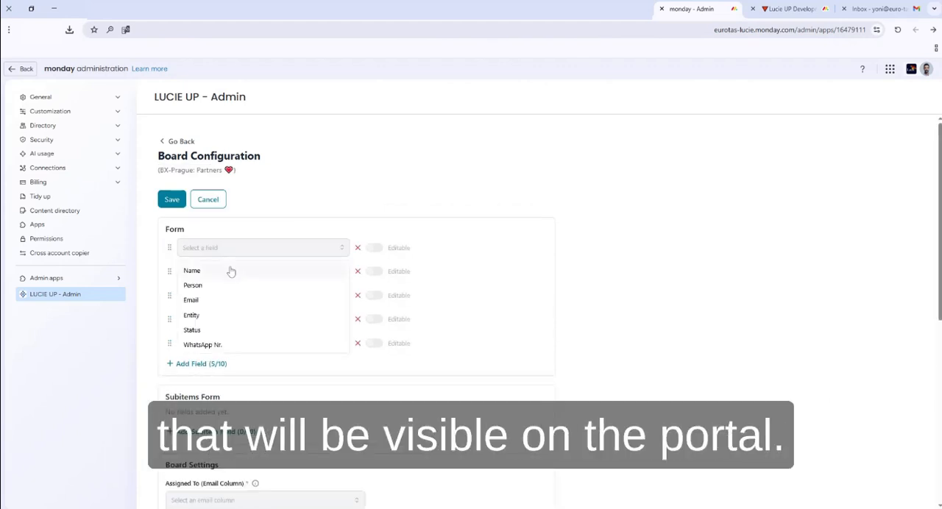
pyautogui.click(212, 293)
pyautogui.click(210, 271)
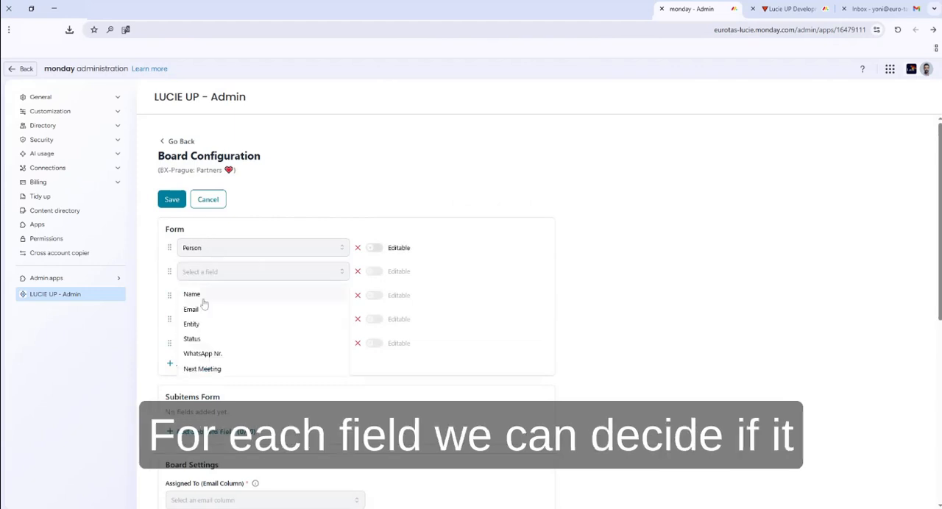
pyautogui.click(204, 310)
pyautogui.click(204, 296)
pyautogui.click(195, 349)
pyautogui.click(200, 320)
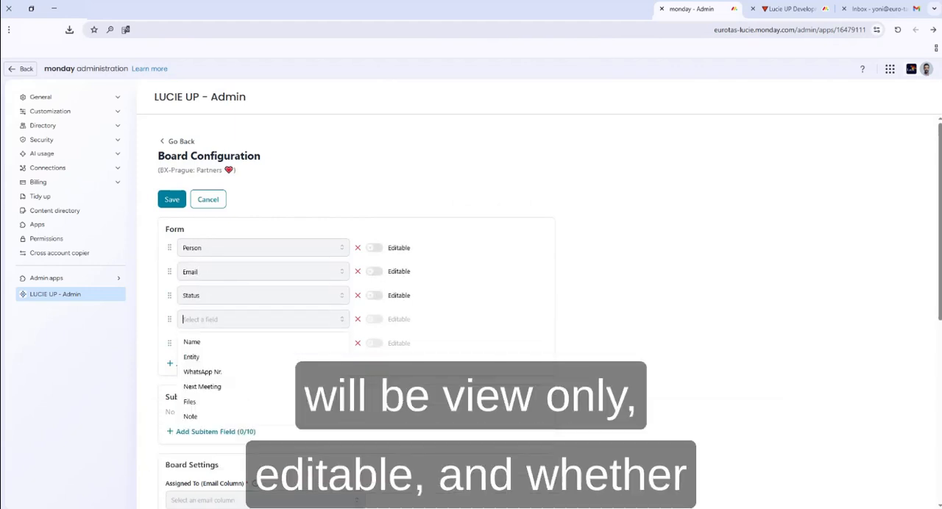
pyautogui.click(204, 404)
pyautogui.click(207, 343)
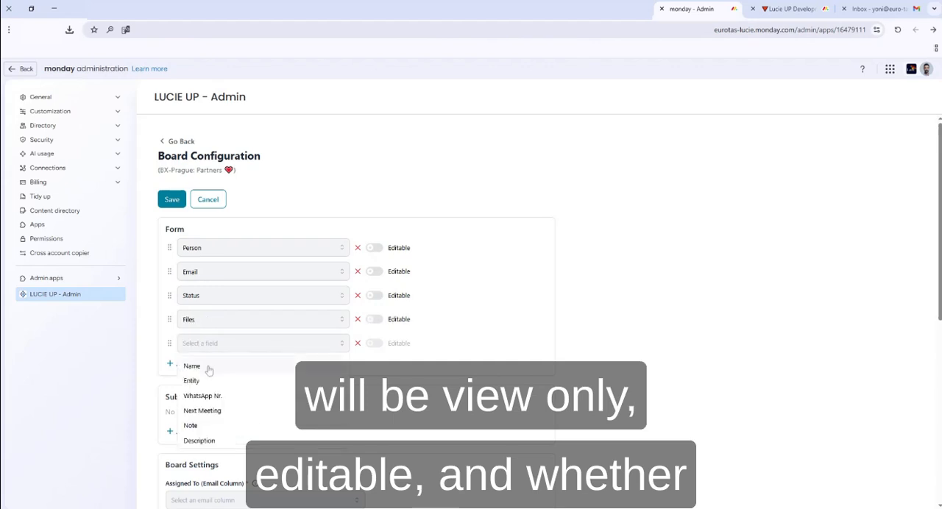
pyautogui.click(191, 426)
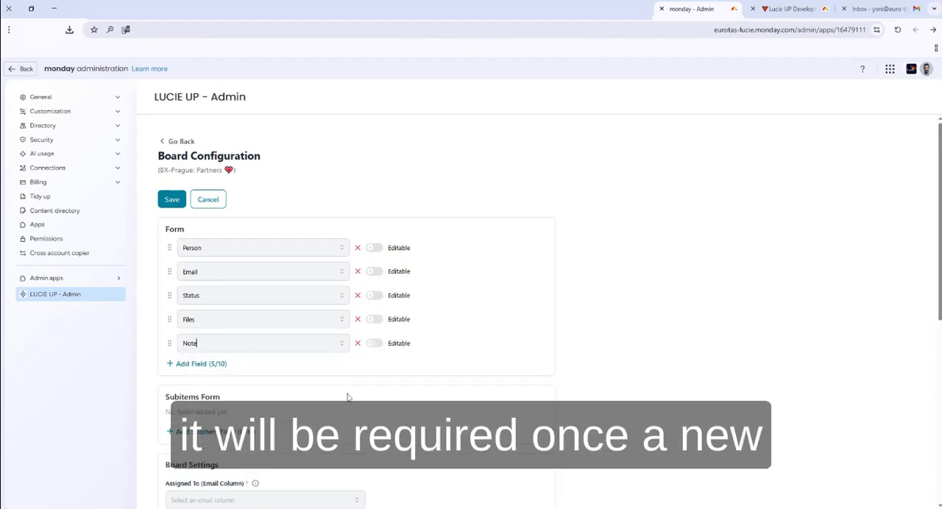
# Make the Person, Email, Files and Note form fields editable, and make Email required
pyautogui.click(374, 248)
pyautogui.click(377, 273)
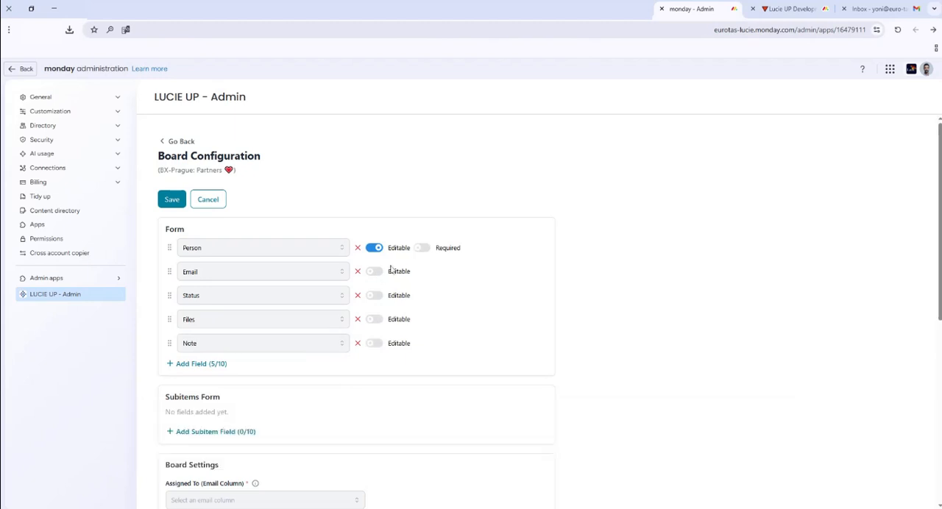
pyautogui.click(422, 273)
pyautogui.click(376, 322)
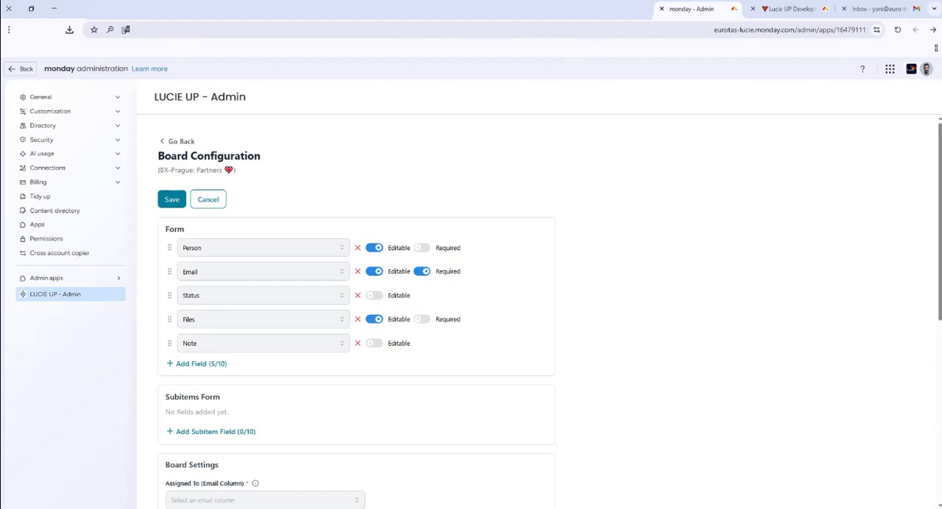
pyautogui.click(376, 344)
# Add three subitem form fields and assign them to Owner, Status and Date
pyautogui.scroll(-3, 371, 350)
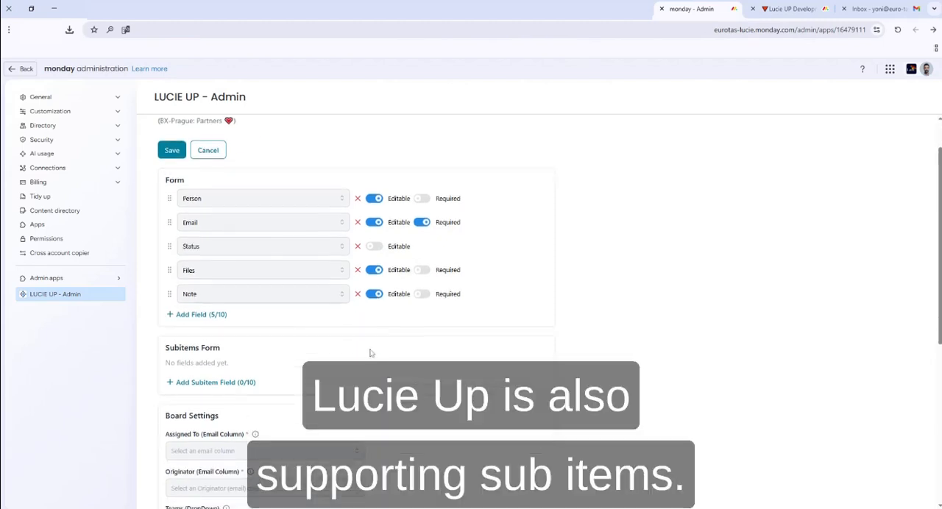
pyautogui.click(241, 335)
pyautogui.click(221, 354)
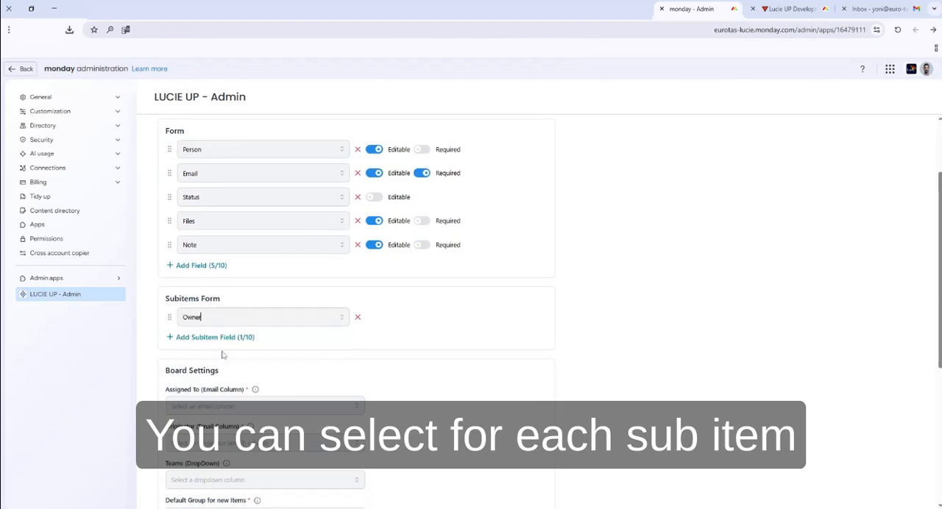
pyautogui.click(222, 338)
pyautogui.click(208, 362)
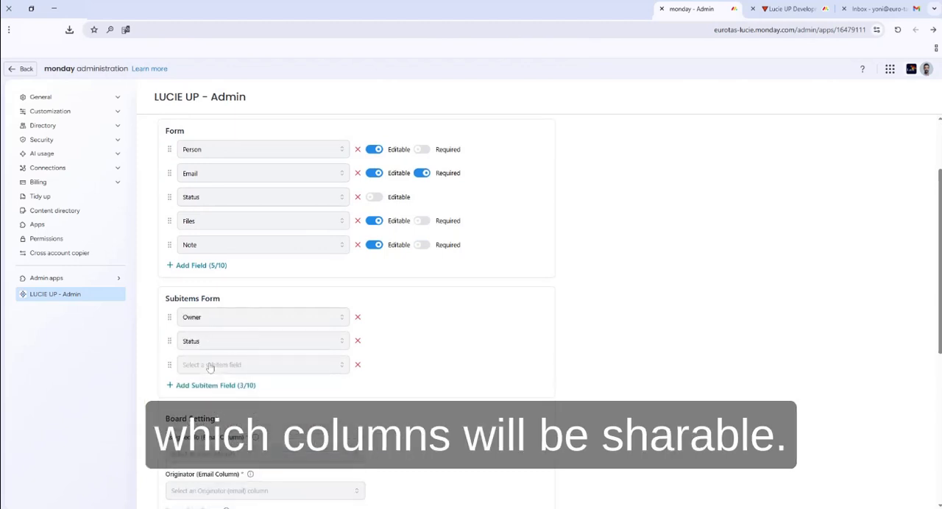
pyautogui.click(204, 400)
# In the board settings, use Email 1 as the Assigned To column and Email 2 as the Originator column
pyautogui.scroll(-1, 266, 398)
pyautogui.scroll(-3, 266, 398)
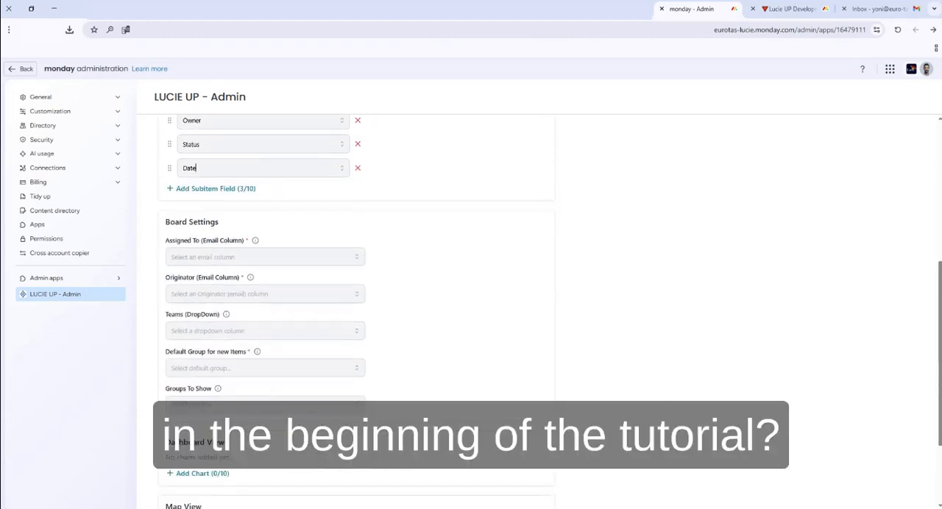
pyautogui.click(264, 257)
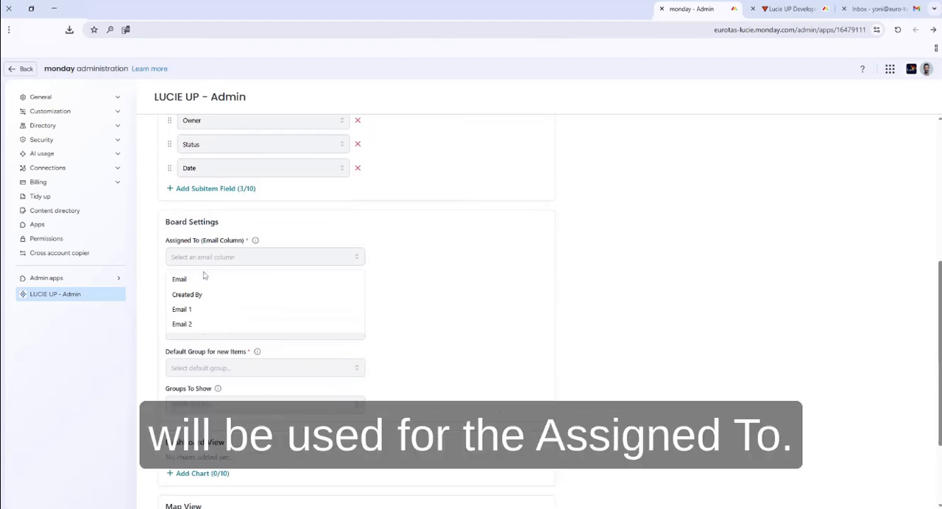
pyautogui.click(194, 313)
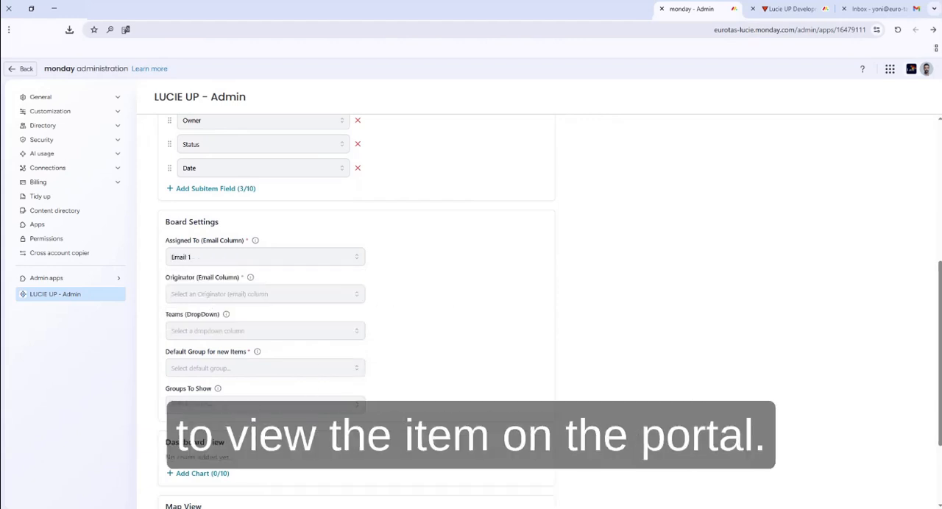
pyautogui.click(254, 294)
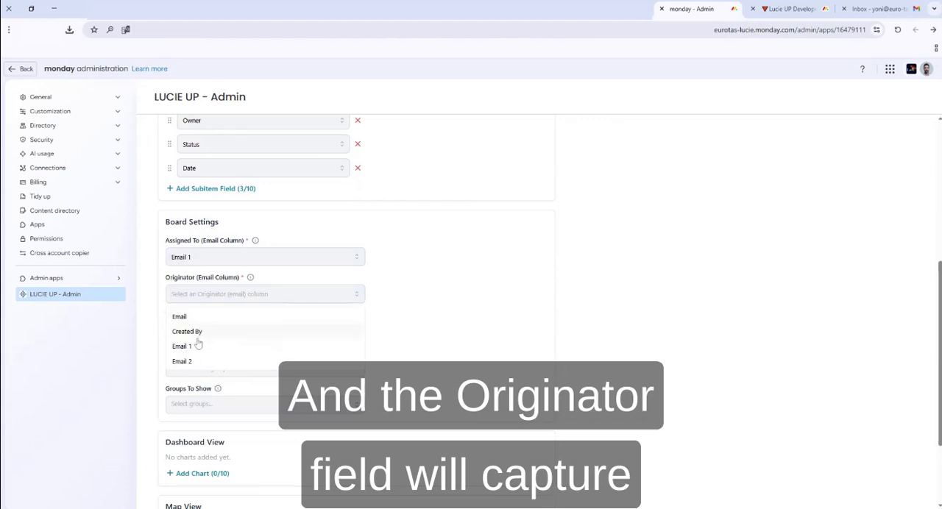
pyautogui.click(196, 361)
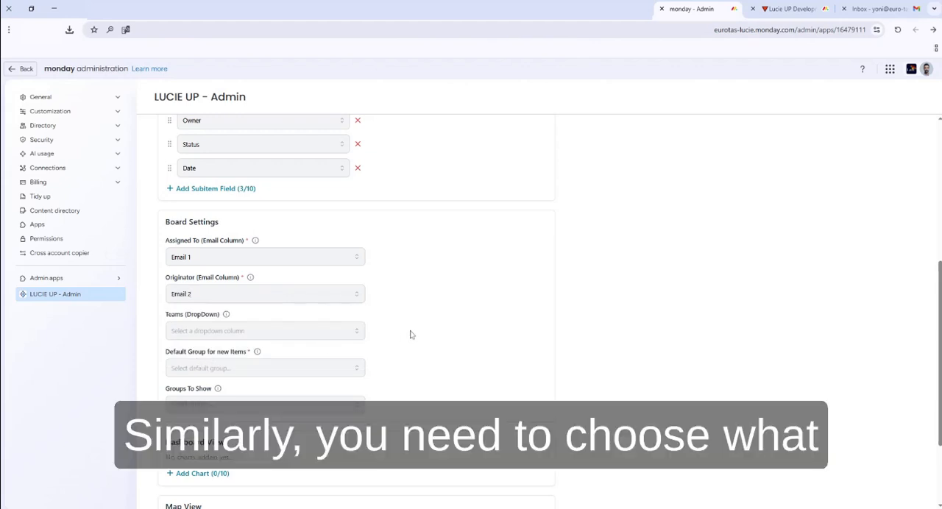
# Set New Partners as the default group for new items and save the board configuration
pyautogui.click(233, 368)
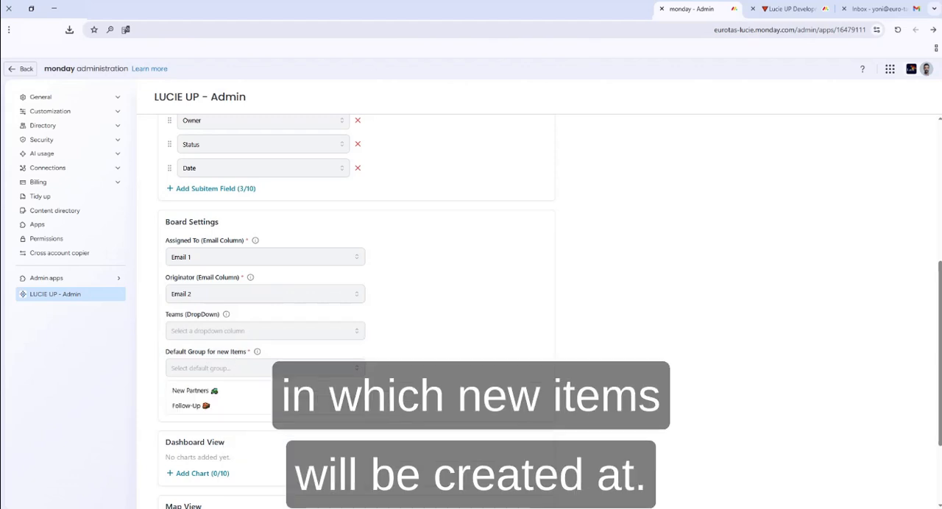
pyautogui.click(206, 391)
pyautogui.scroll(-1, 388, 378)
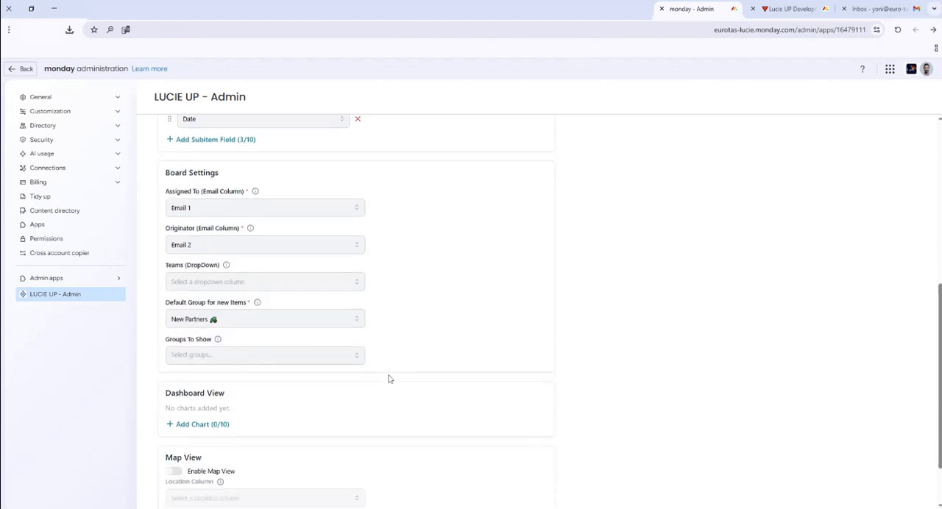
pyautogui.scroll(5, 390, 378)
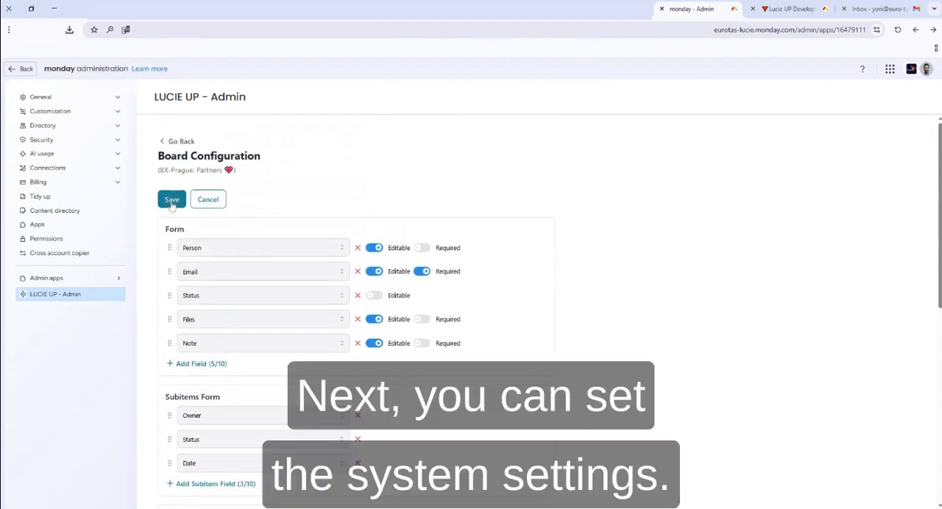
pyautogui.click(170, 202)
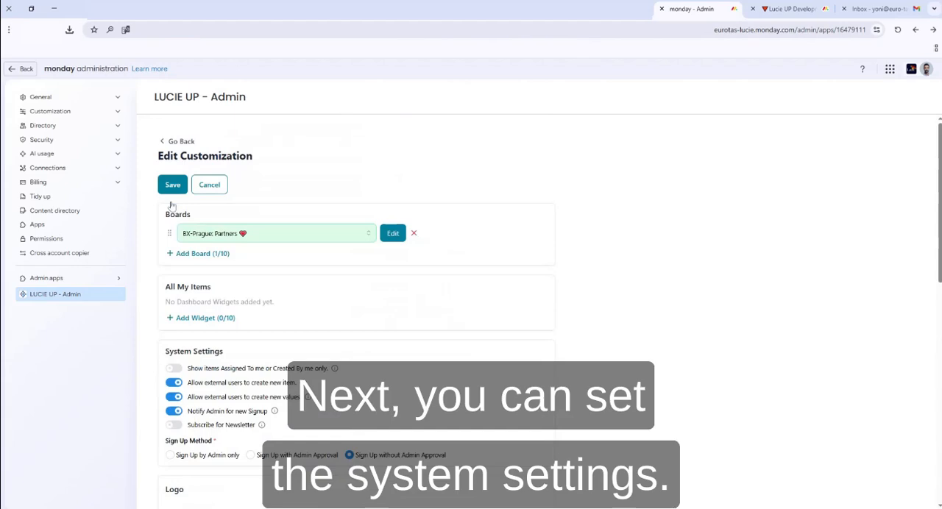
# Enable the system setting that shows only items assigned to or created by the portal user
pyautogui.scroll(-1, 241, 252)
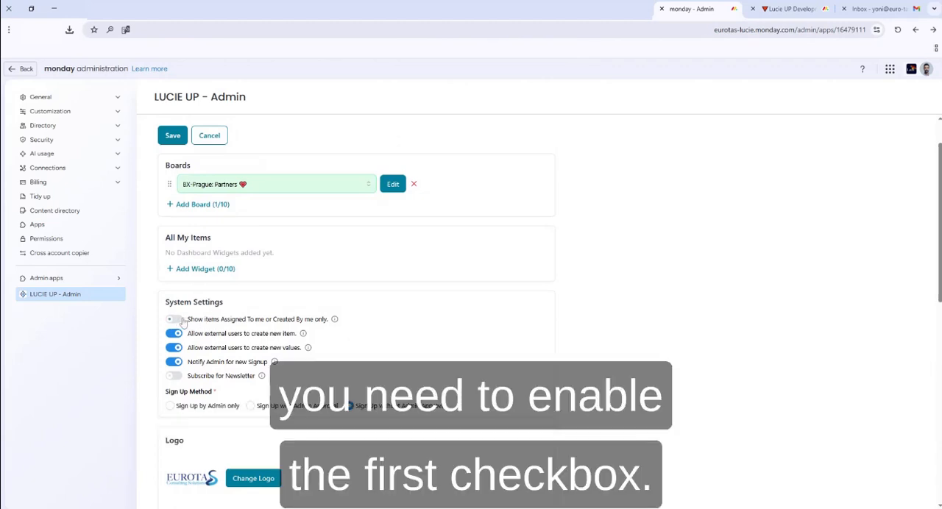
pyautogui.click(175, 319)
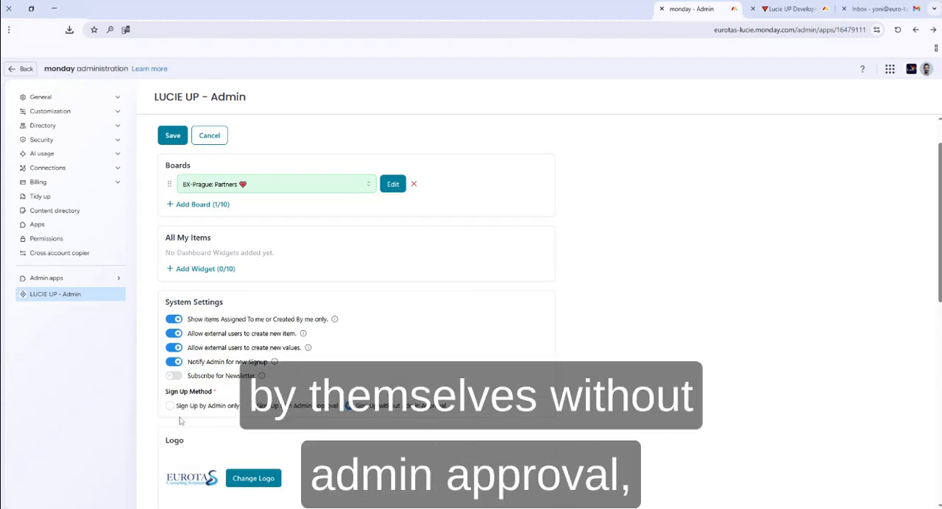
# Set the portal's sign-up method to Sign Up with Admin Approval in the system settings
pyautogui.moveTo(167, 398); pyautogui.dragTo(212, 396)
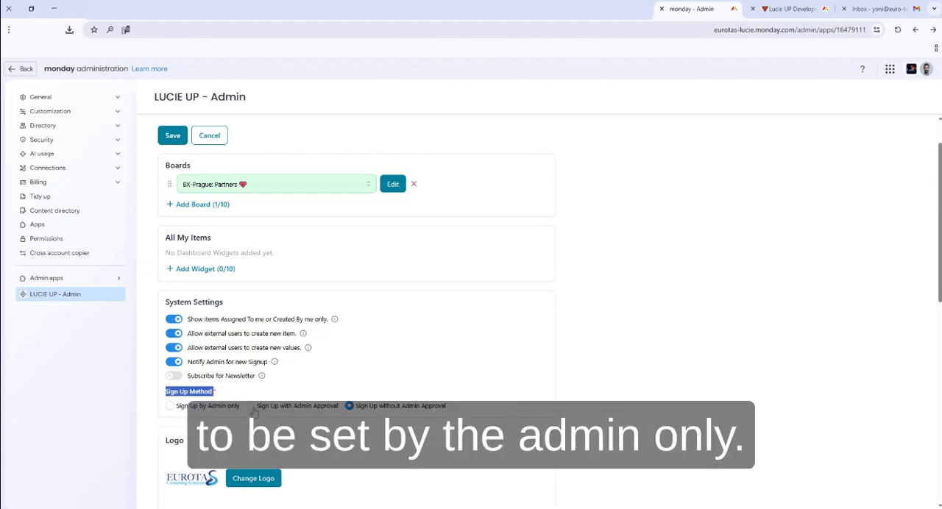
pyautogui.click(252, 410)
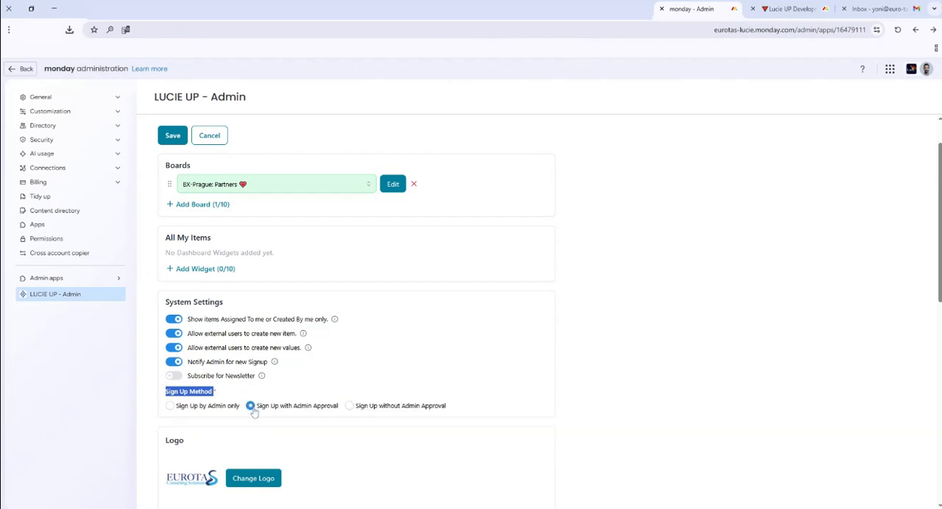
pyautogui.click(262, 398)
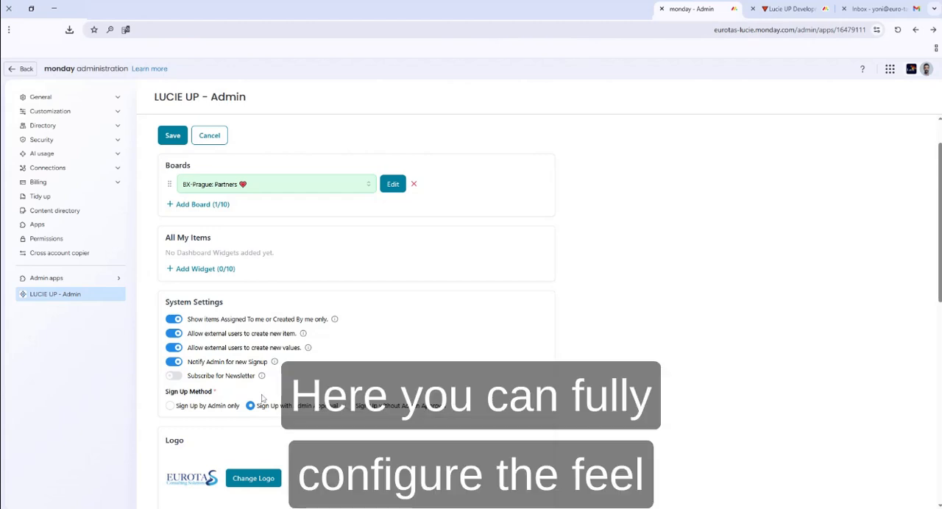
# Enter "login screen description" as the portal description and choose the light blue background color for the Login/Signup pages
pyautogui.scroll(-5, 262, 398)
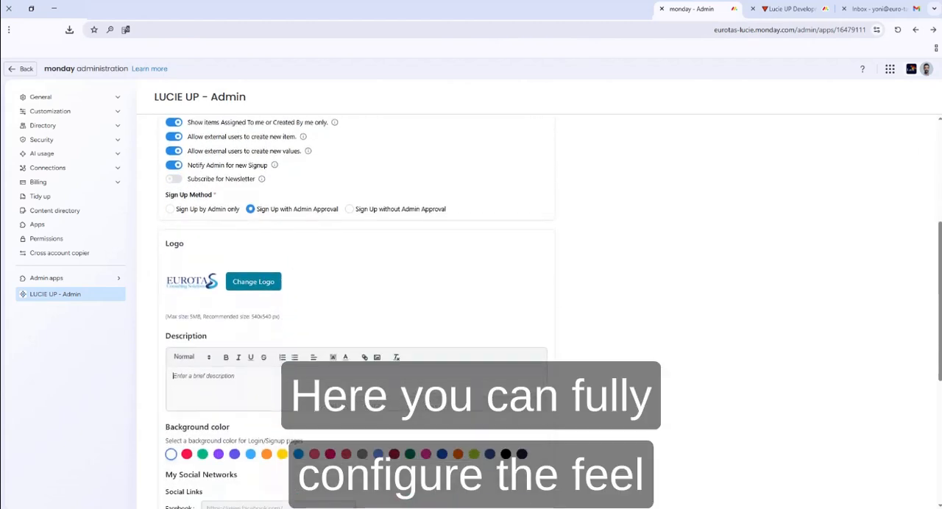
pyautogui.write('Iogin screen description')
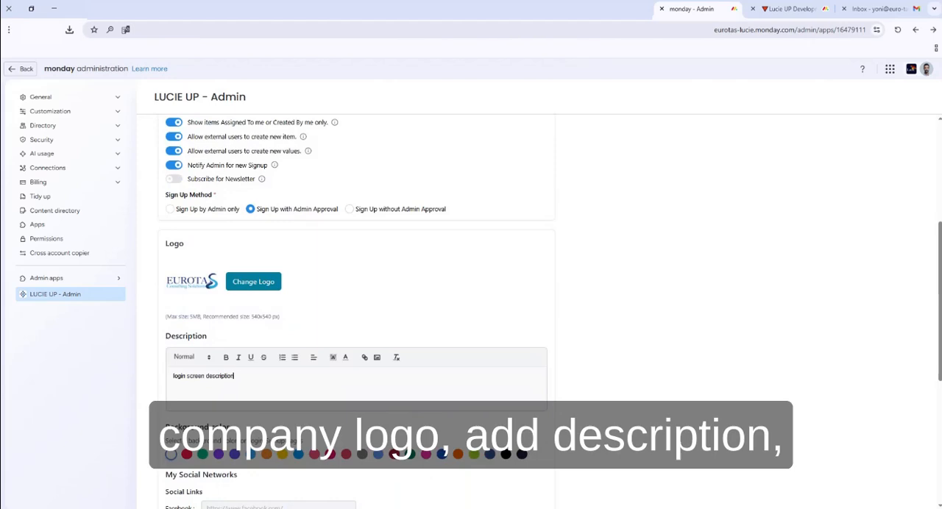
pyautogui.scroll(-3, 236, 378)
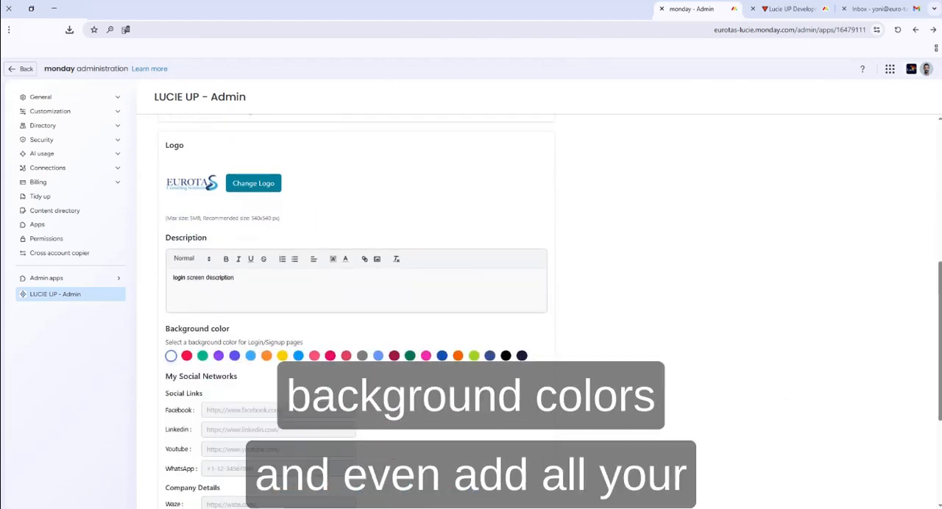
pyautogui.click(378, 356)
# Enter "run the banner over the desktop screen" as the banner text and save the portal configuration
pyautogui.scroll(-3, 221, 331)
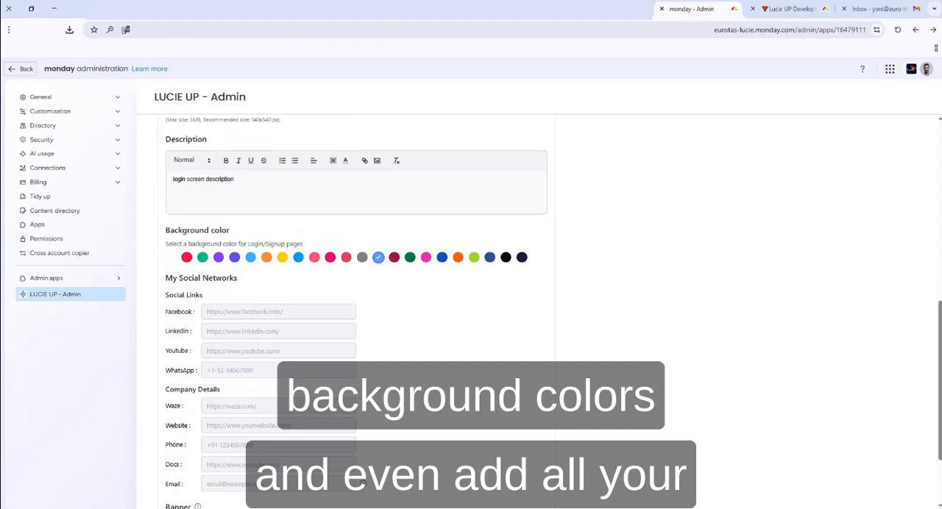
pyautogui.scroll(-3, 184, 360)
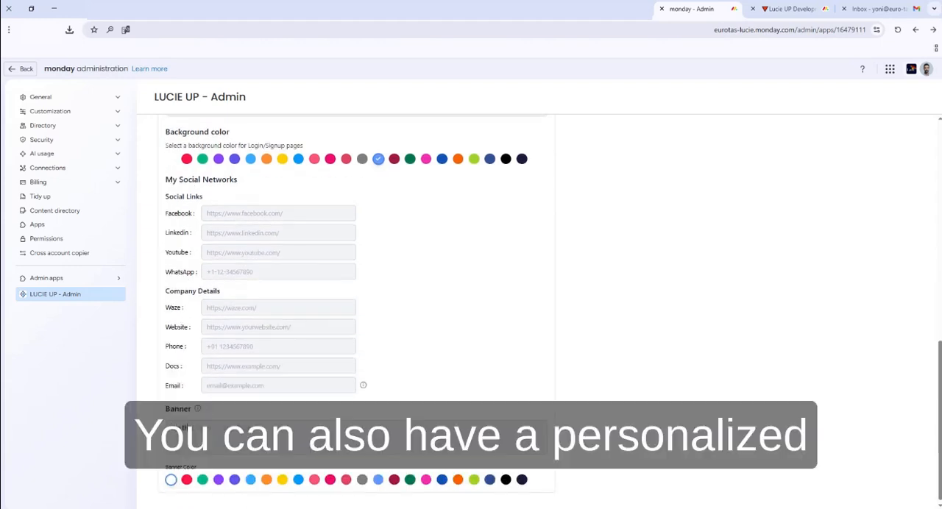
pyautogui.write('he desktop screen')
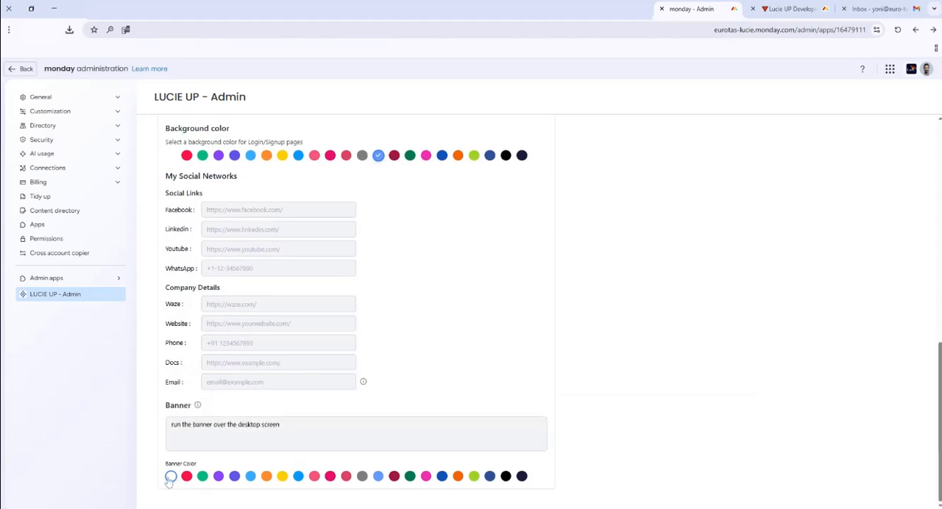
pyautogui.scroll(10, 280, 400)
pyautogui.scroll(6, 280, 400)
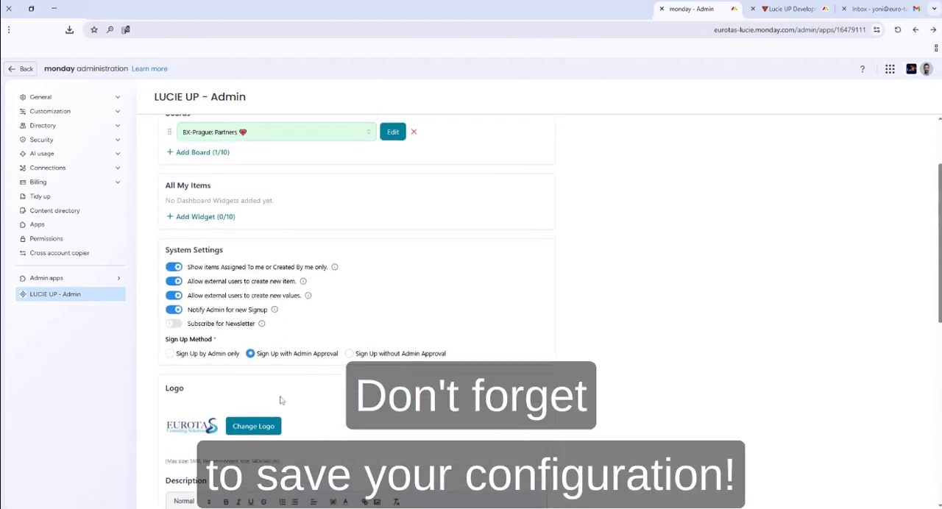
pyautogui.click(174, 189)
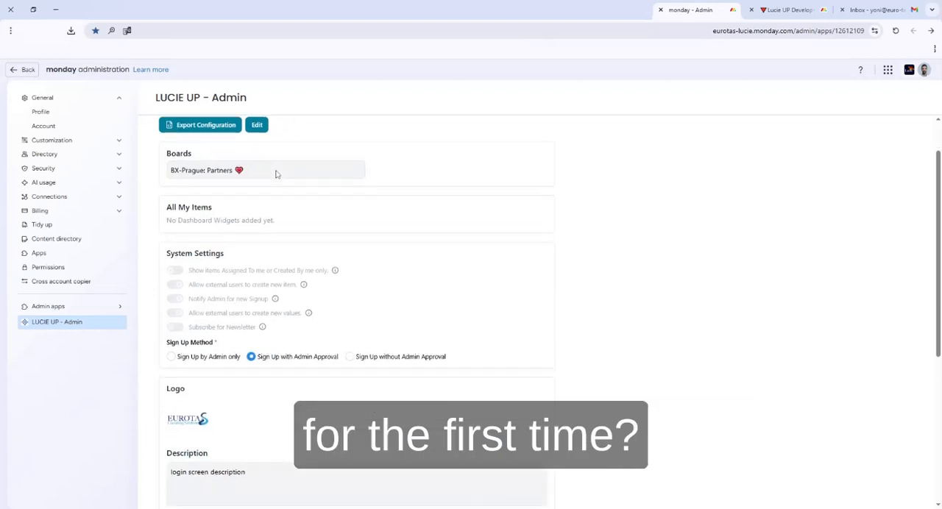
# Copy the User Portal URL from the saved configuration and open the portal's login page
pyautogui.scroll(-5, 277, 174)
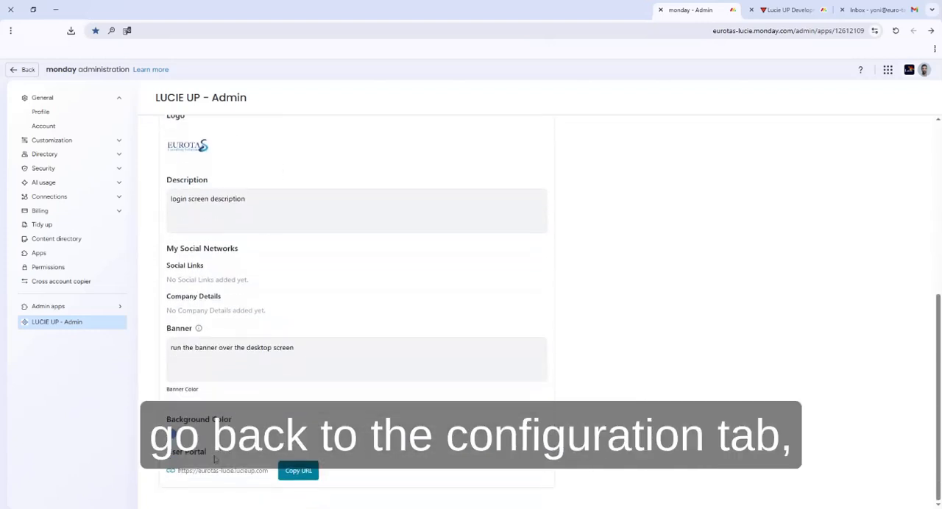
pyautogui.moveTo(212, 455); pyautogui.dragTo(175, 453)
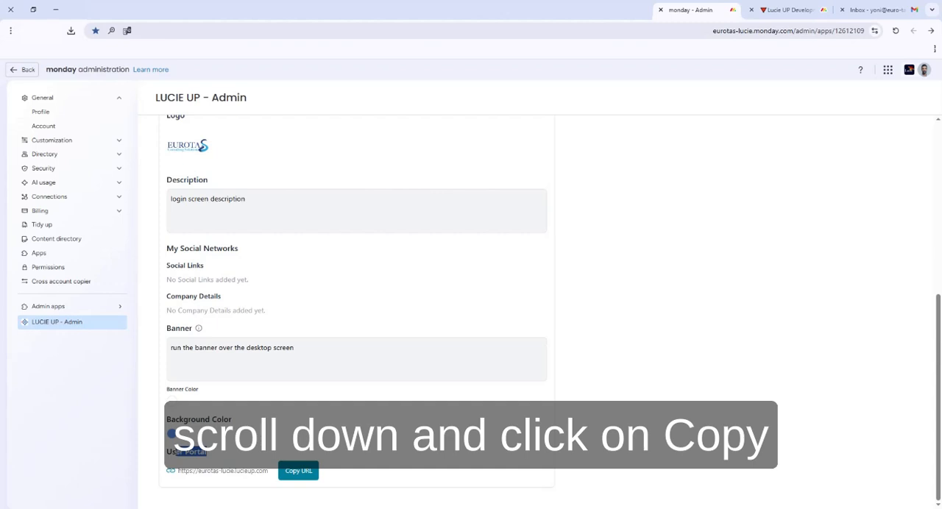
pyautogui.click(299, 472)
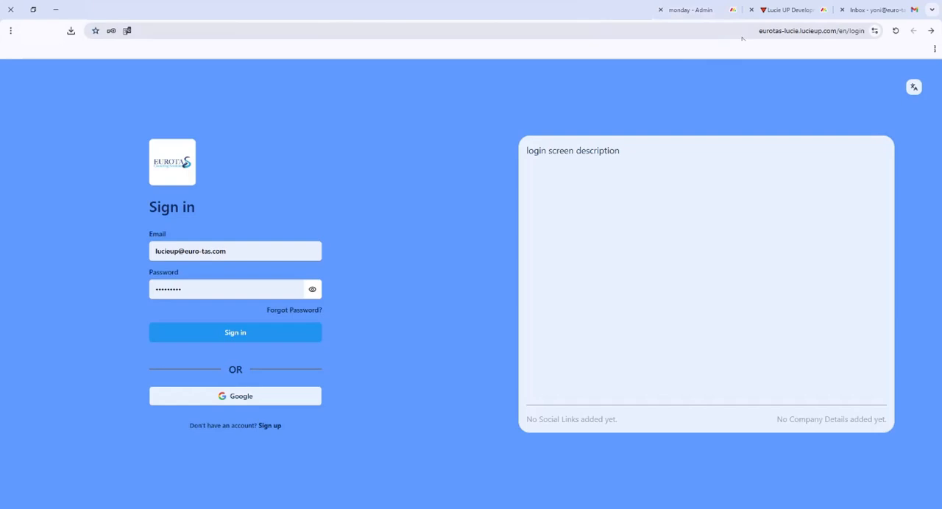
# Review the portal login page's address, its language choices and the sign-up form
pyautogui.click(743, 38)
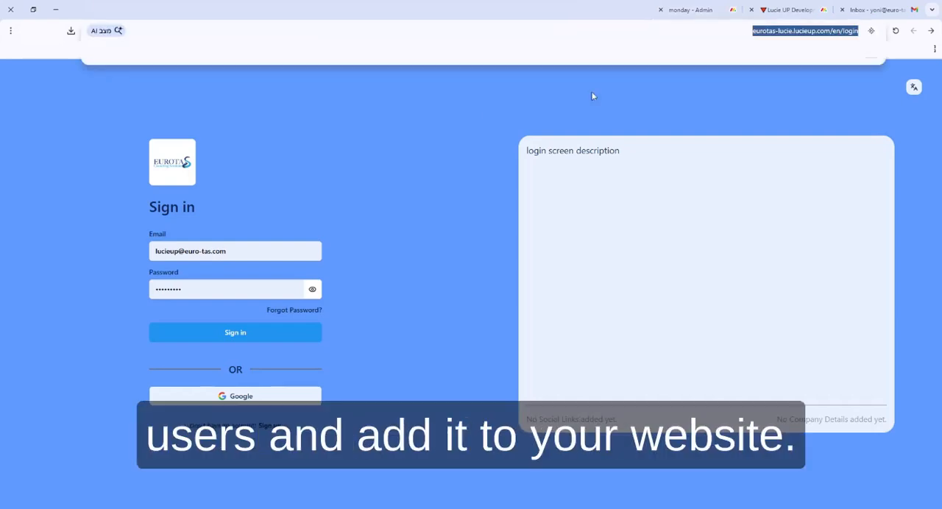
pyautogui.click(457, 116)
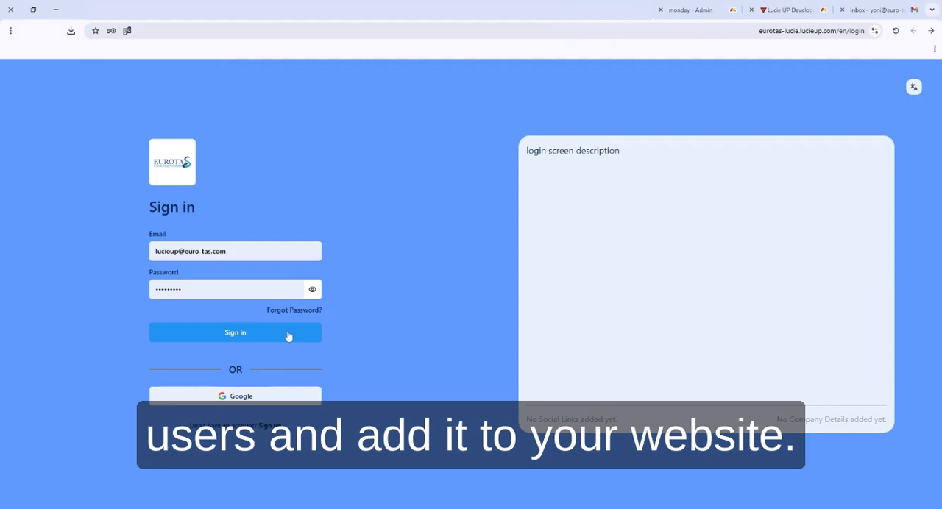
pyautogui.click(916, 88)
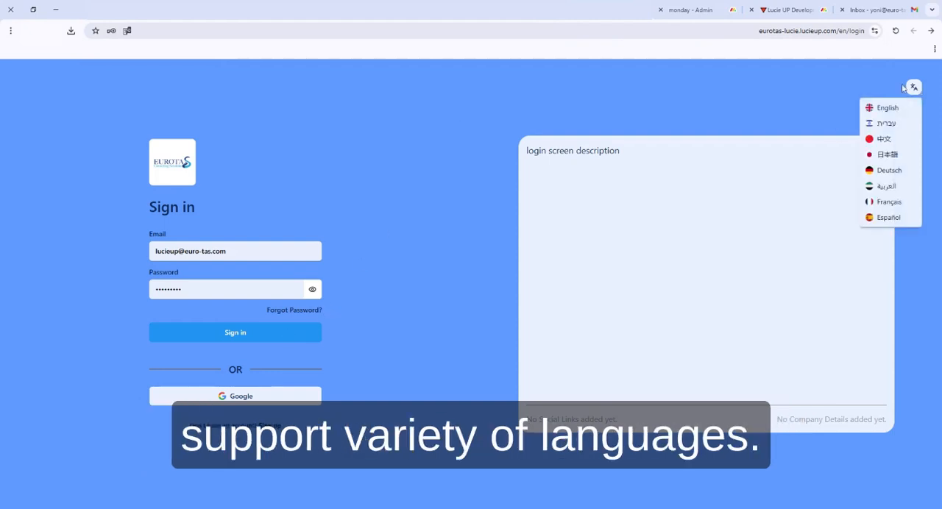
pyautogui.click(279, 427)
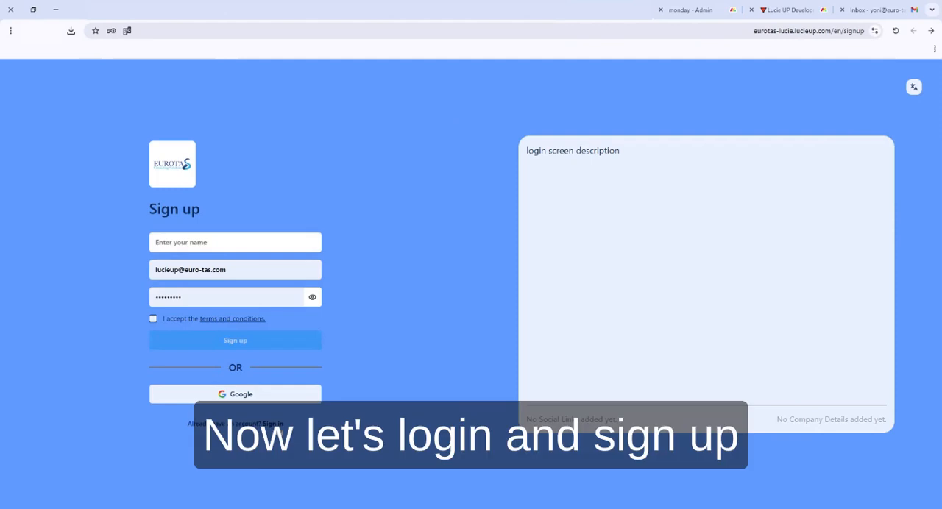
# Return to the sign-in form, sign in with the prefilled credentials and show the BX-Prague: Partners board in Card View
pyautogui.click(273, 425)
pyautogui.click(254, 337)
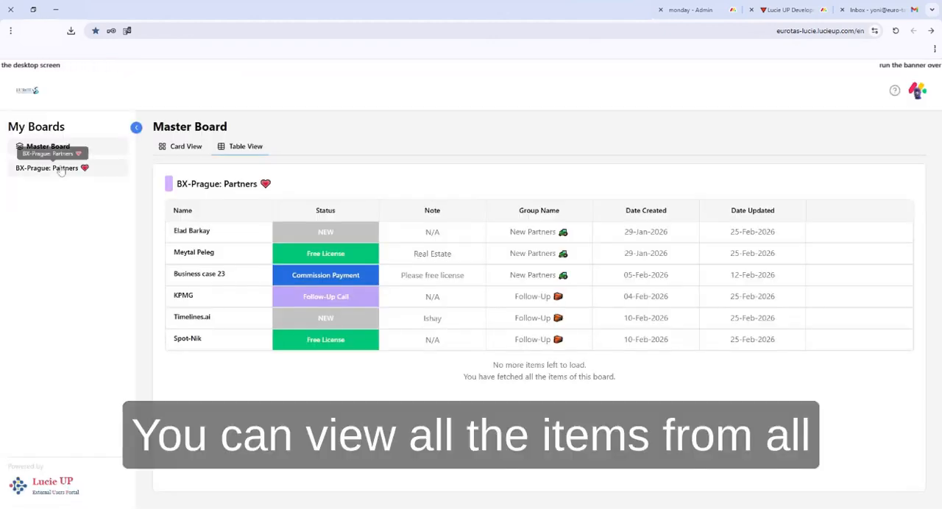
pyautogui.click(61, 169)
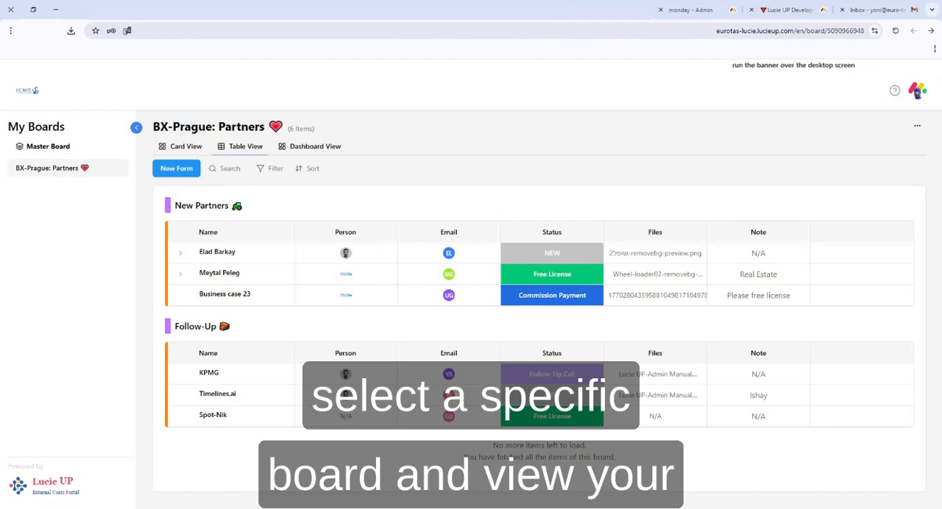
pyautogui.click(185, 147)
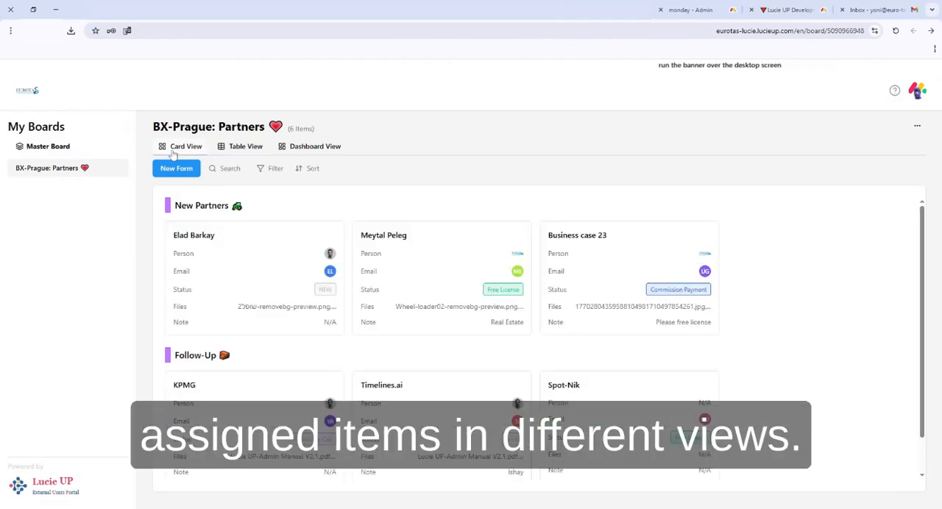